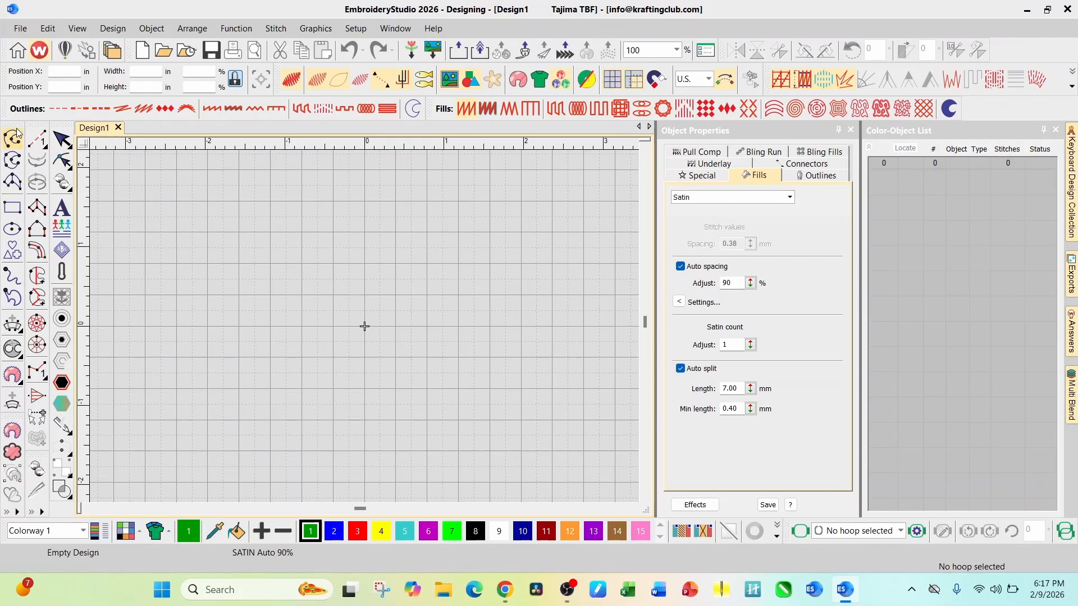
Undock the Traditional Digitizing toolbar and float it over the upper part of the design area
left_click_drag(34, 124, 172, 218)
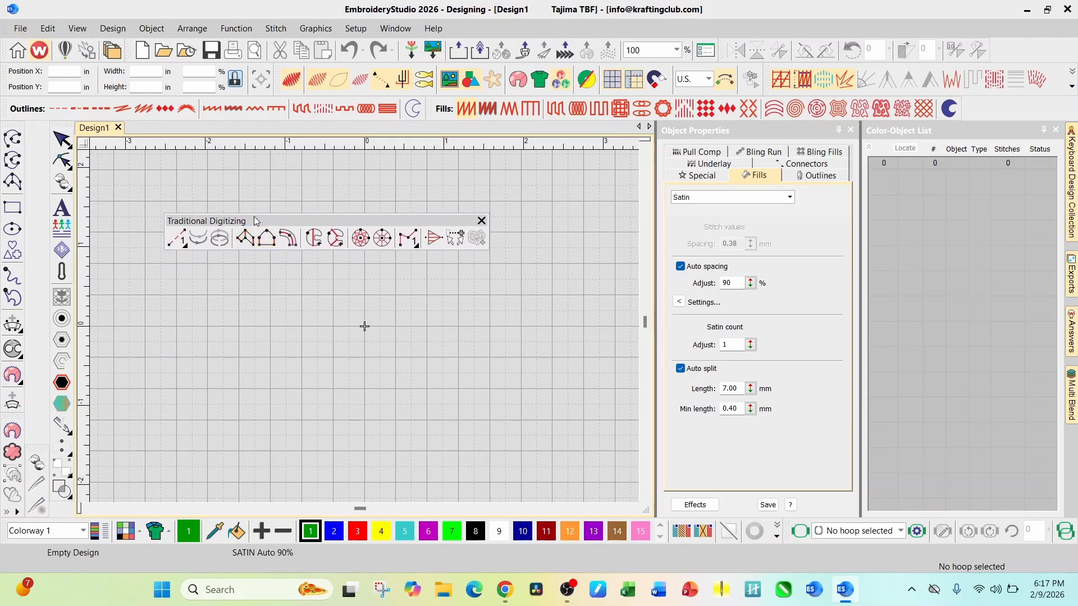
left_click_drag(256, 218, 262, 155)
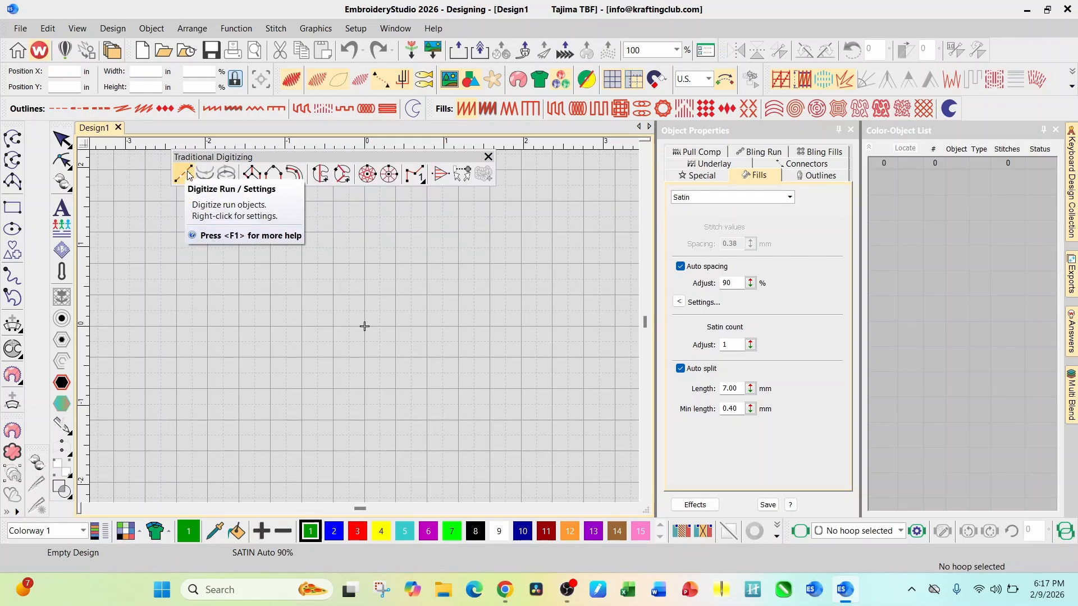
Digitize an open, rounded run-stitch curve with five points, about 1.21 in wide and 1.27 in high, left of the design centre
left_click(186, 175)
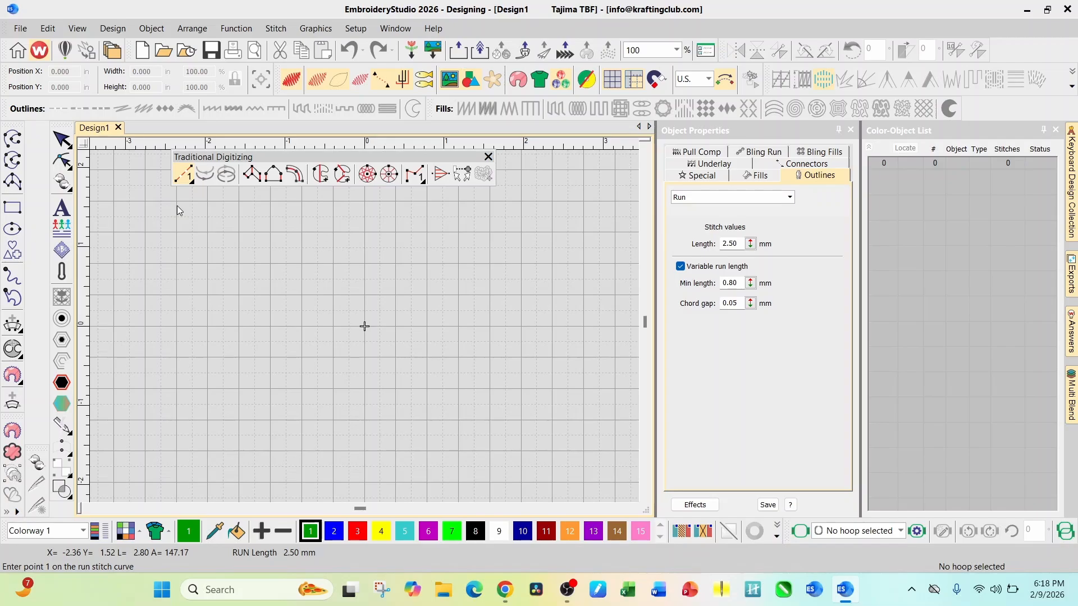
left_click(208, 296)
left_click(244, 264)
left_click(301, 291)
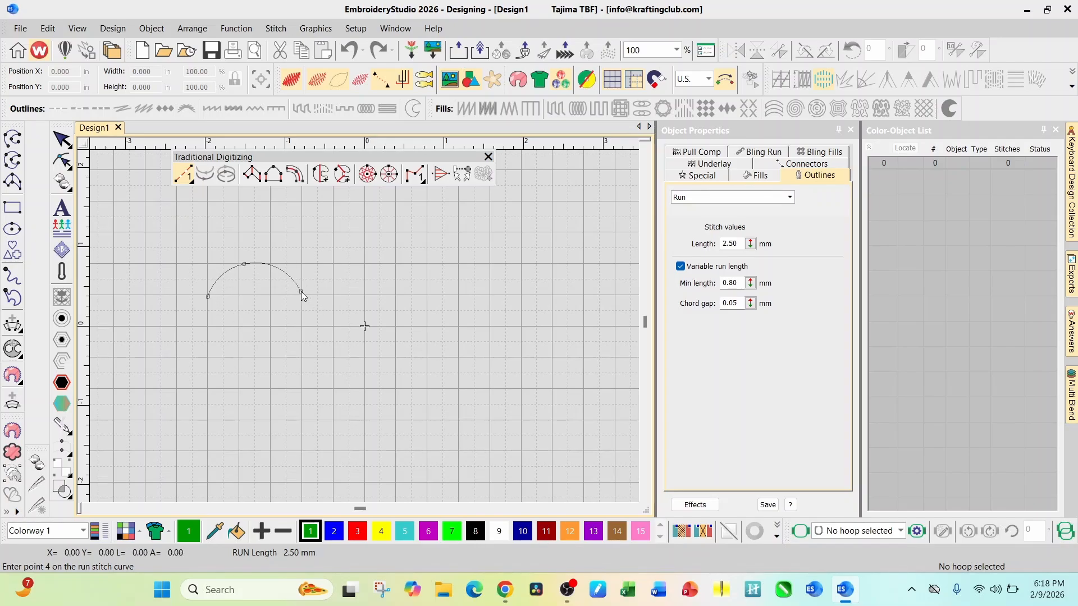
left_click(267, 356)
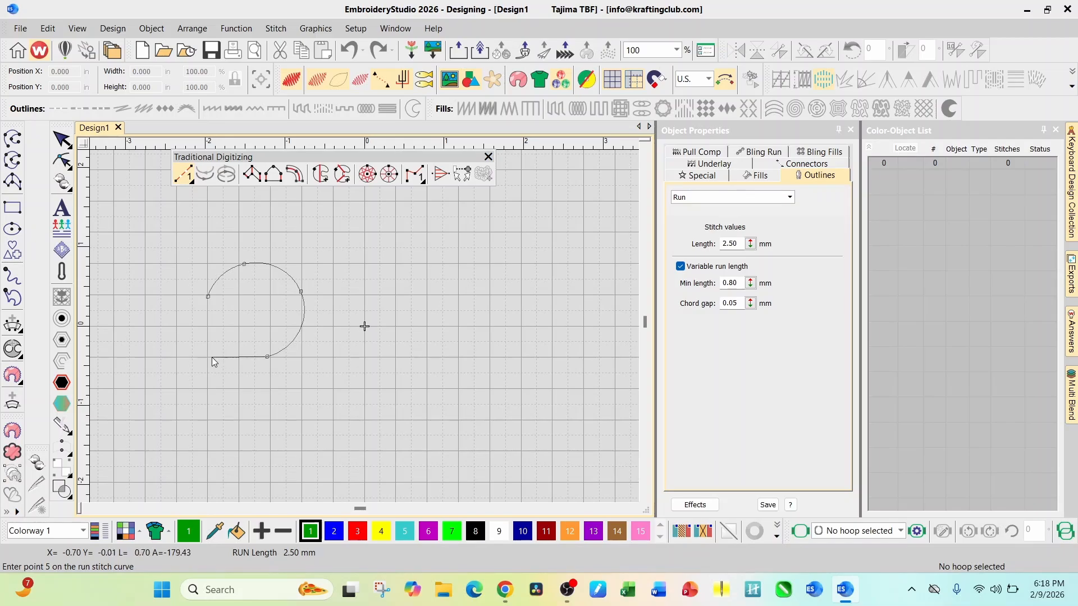
left_click(210, 357)
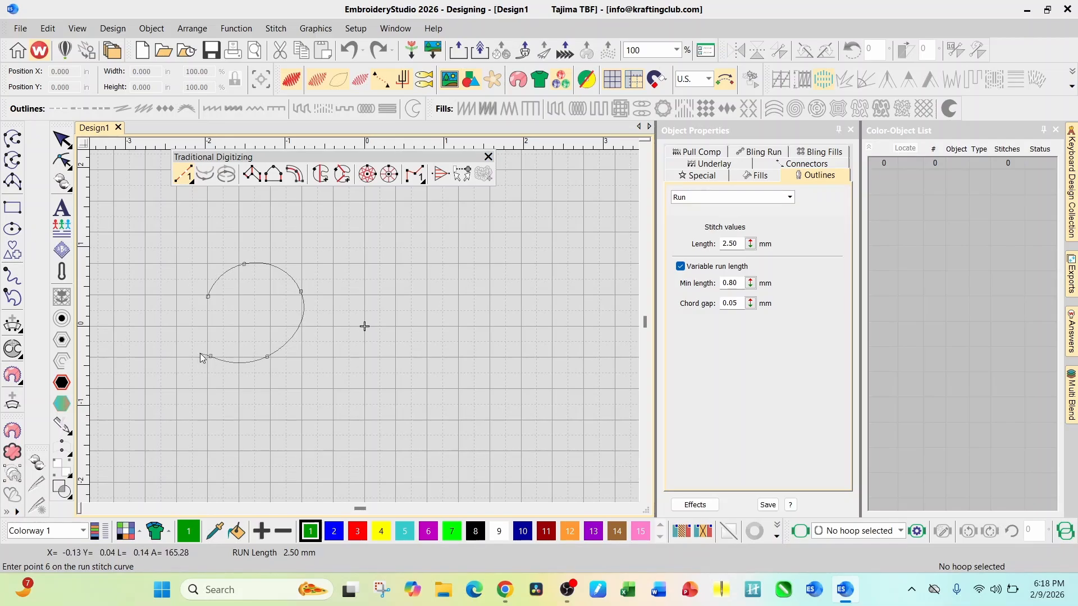
key("Return")
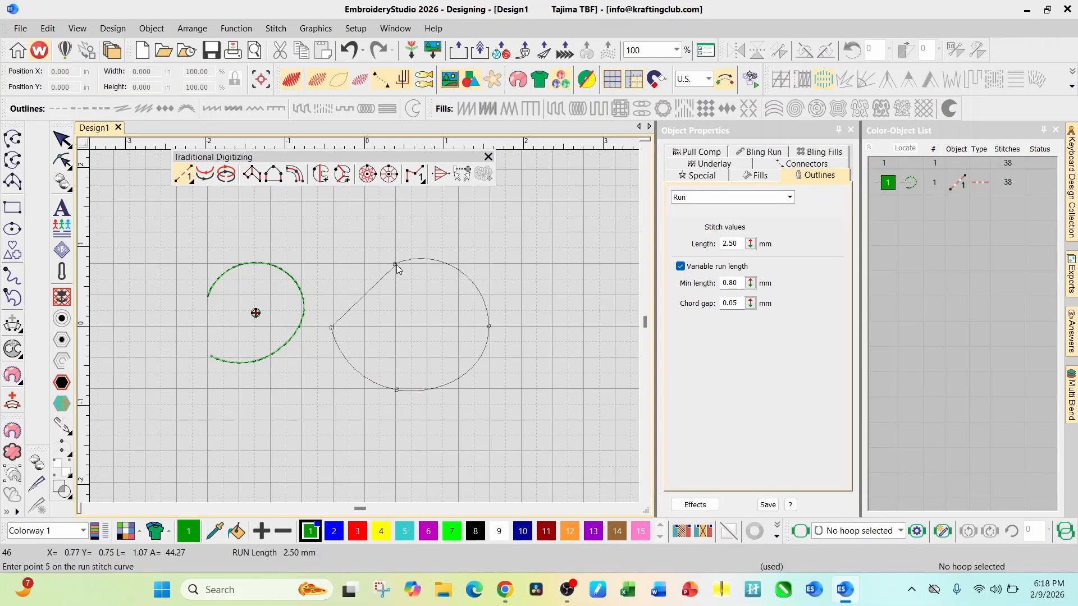
Digitize a closed, rounded run-stitch shape about 1.98 by 1.67 in beside the open curve, ending exactly on its start point
left_click(393, 266)
scroll(365, 326, "up", 5)
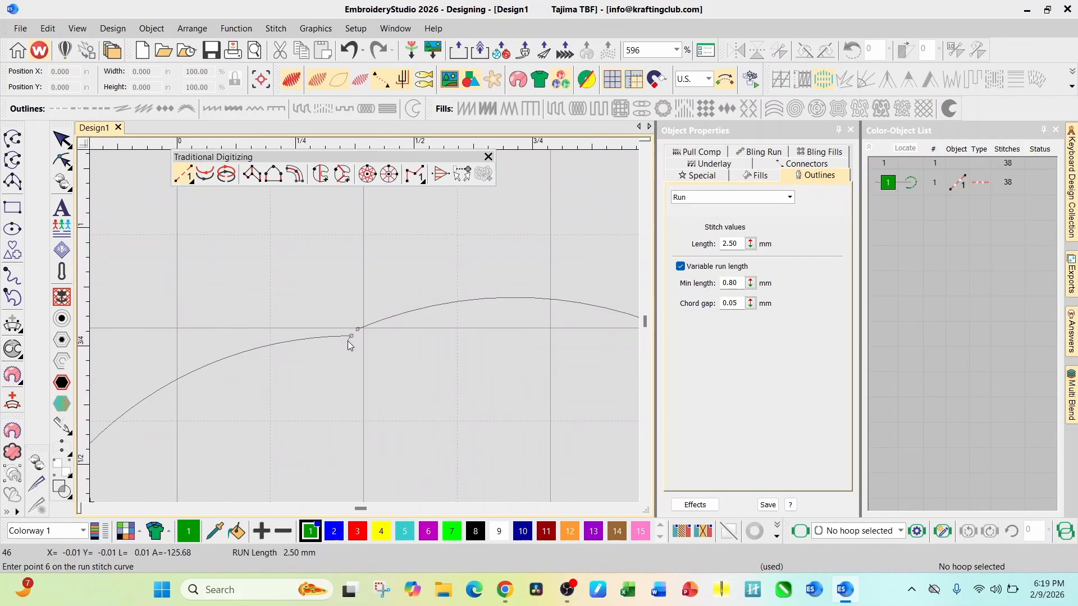
key("BackSpace")
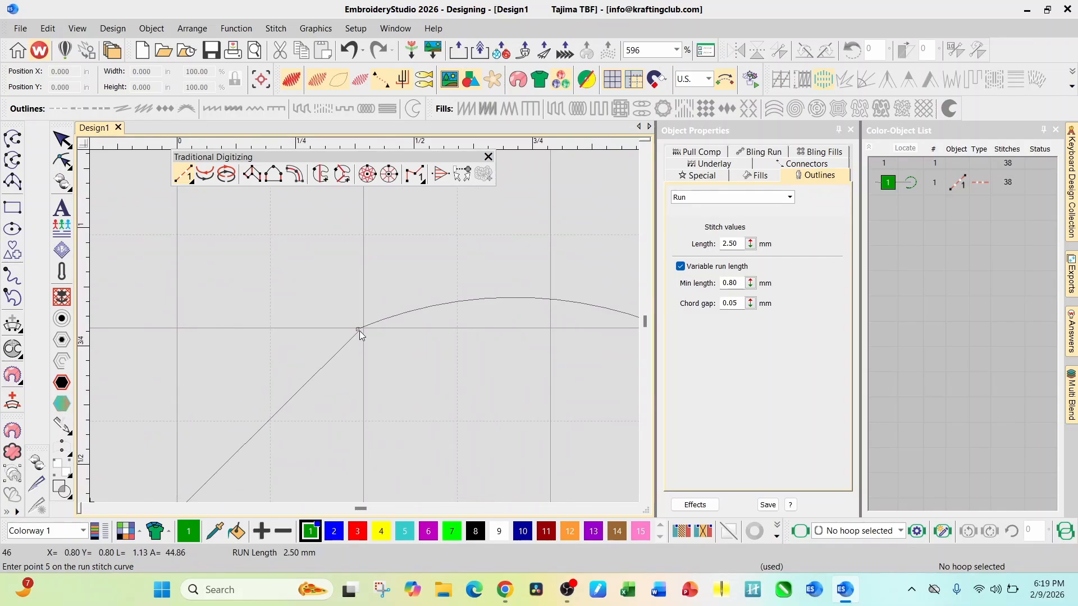
scroll(357, 329, "up", 9)
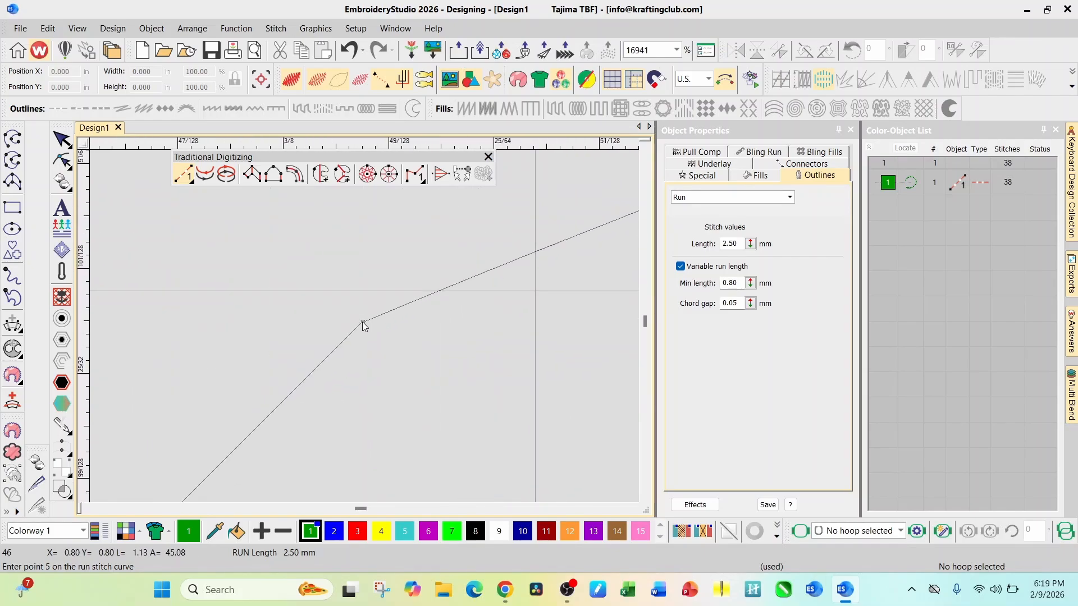
left_click(362, 322)
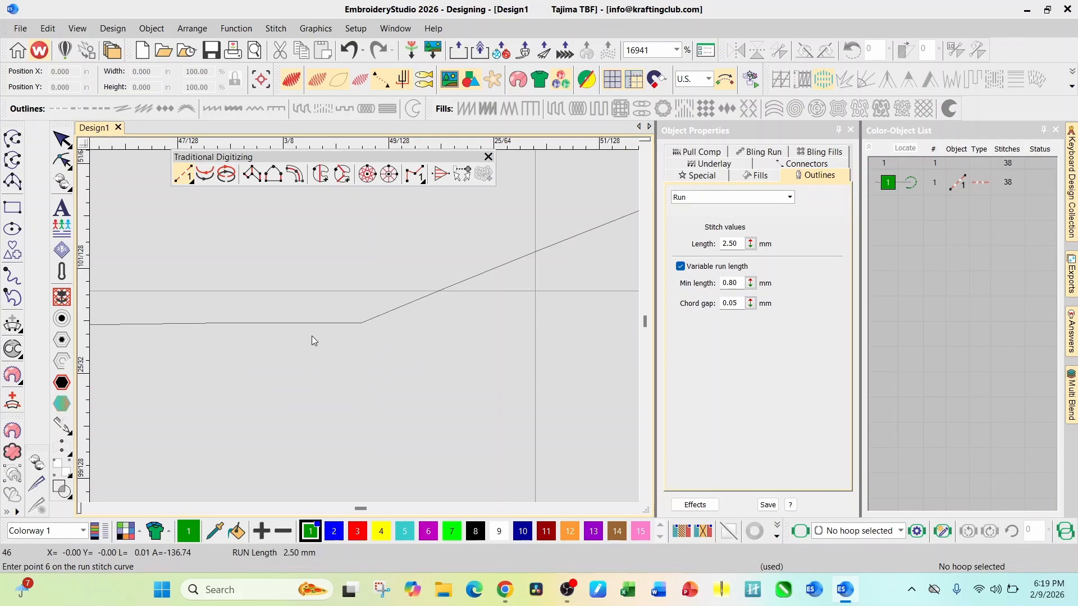
key("Return")
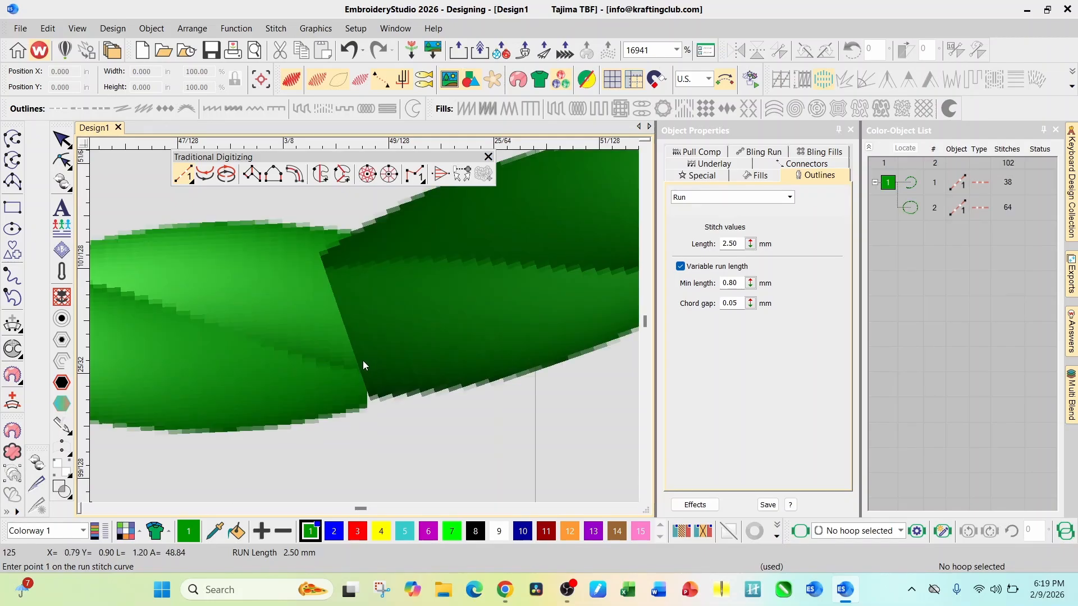
scroll(364, 327, "down", 9)
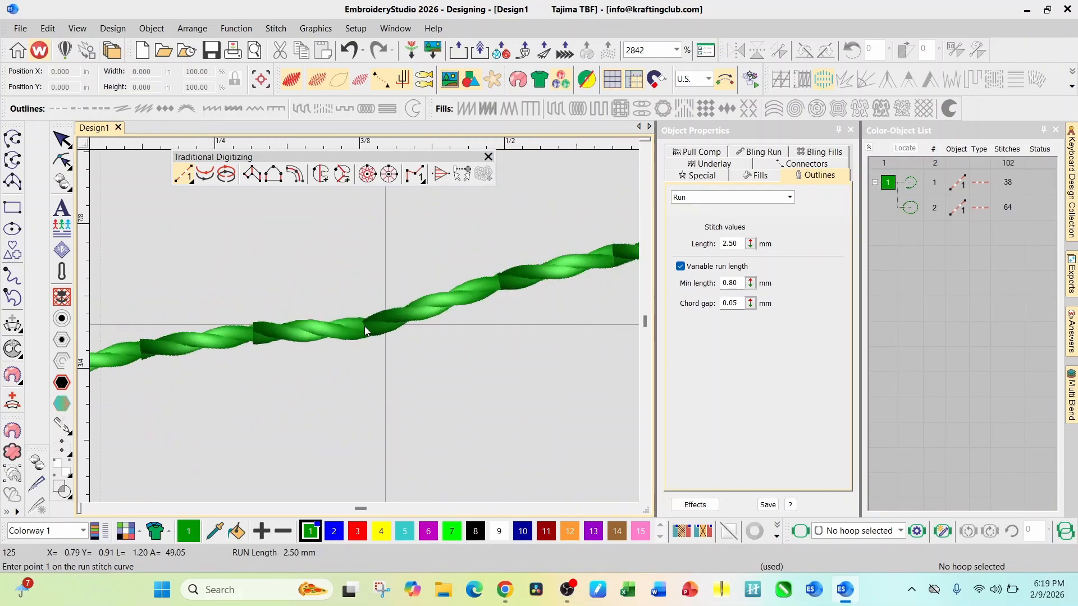
scroll(365, 327, "down", 5)
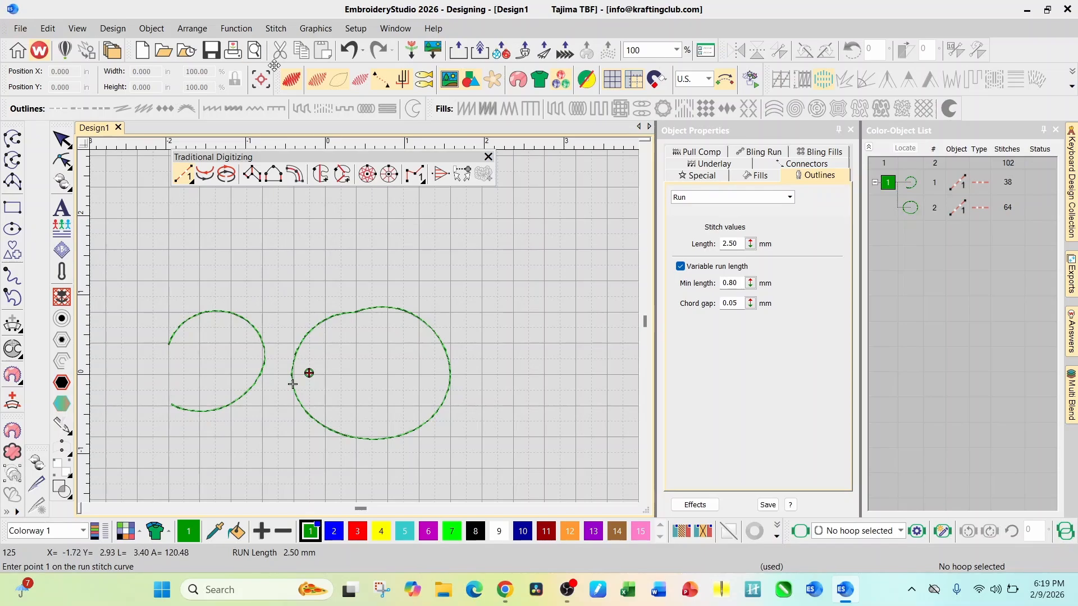
Select the closed shape and the open curve in turn to compare which outline and fill stitch types each offers
left_click(66, 143)
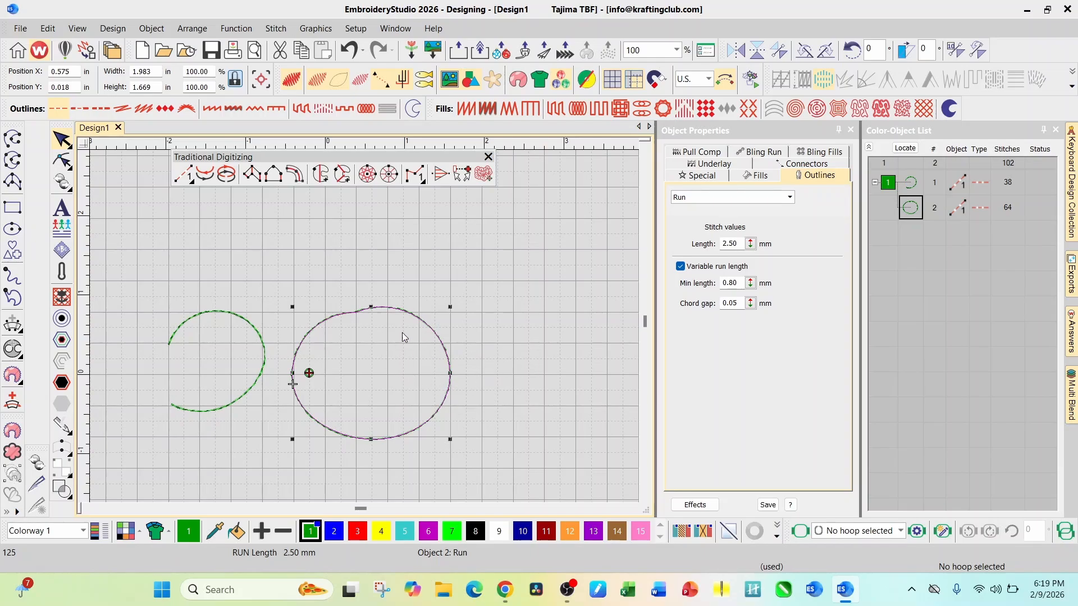
left_click(226, 311)
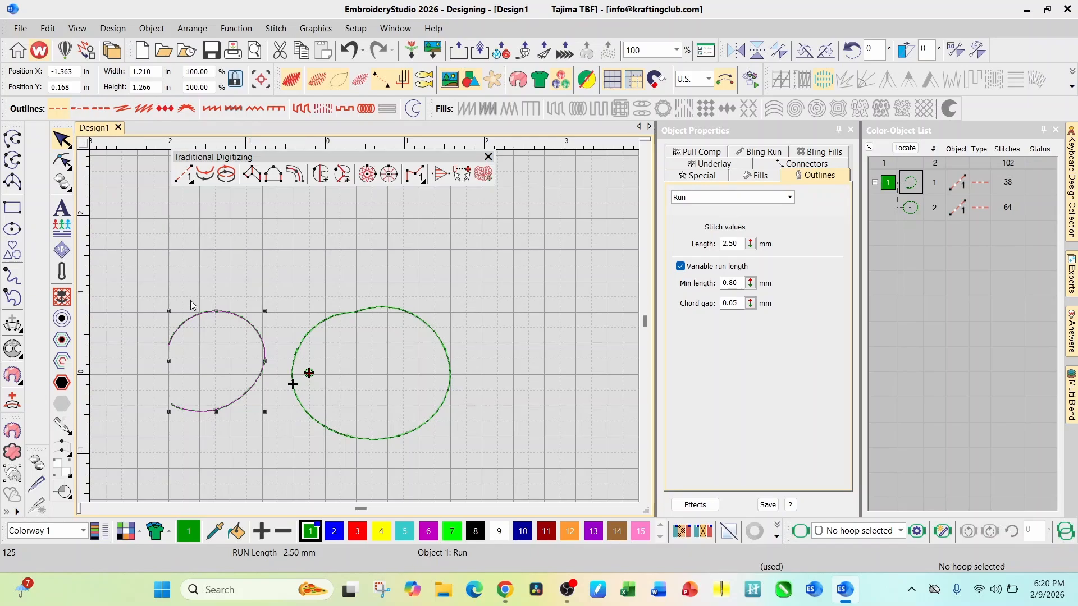
scroll(256, 329, "down", 2)
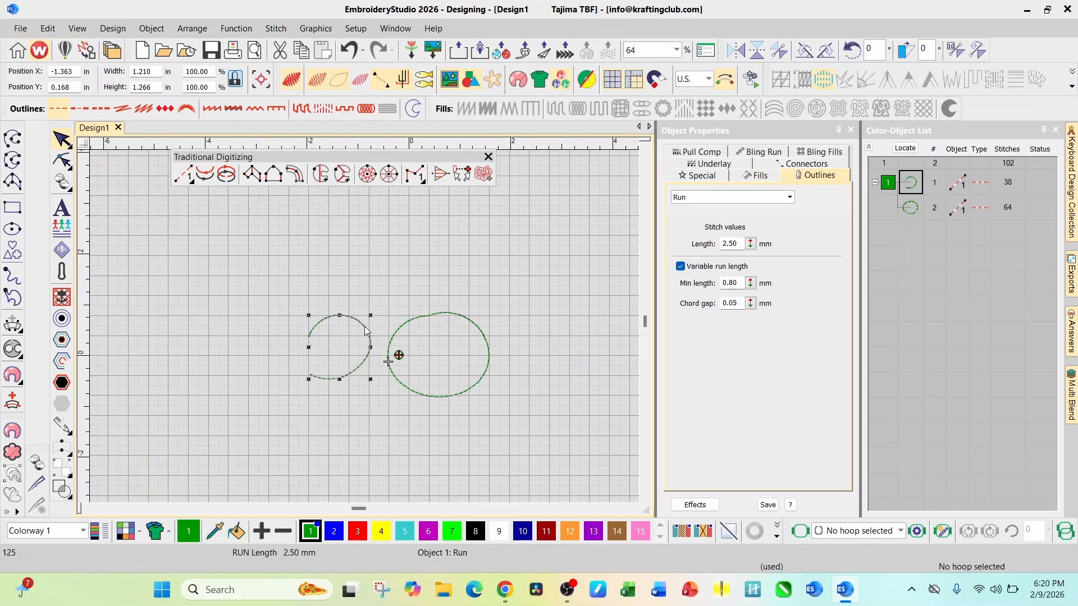
left_click_drag(320, 158, 327, 244)
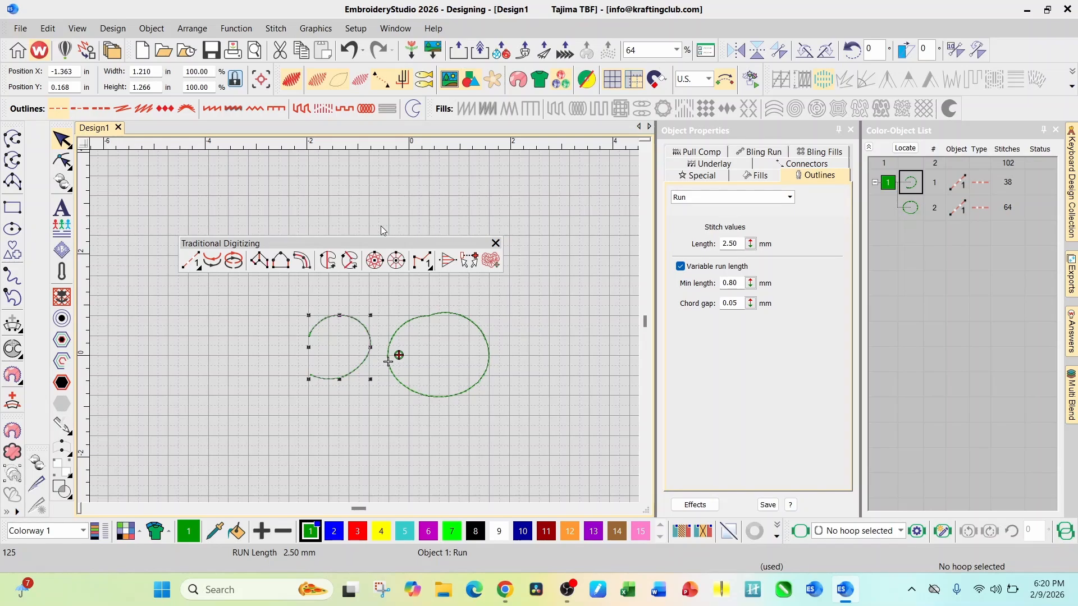
left_click_drag(360, 242, 365, 155)
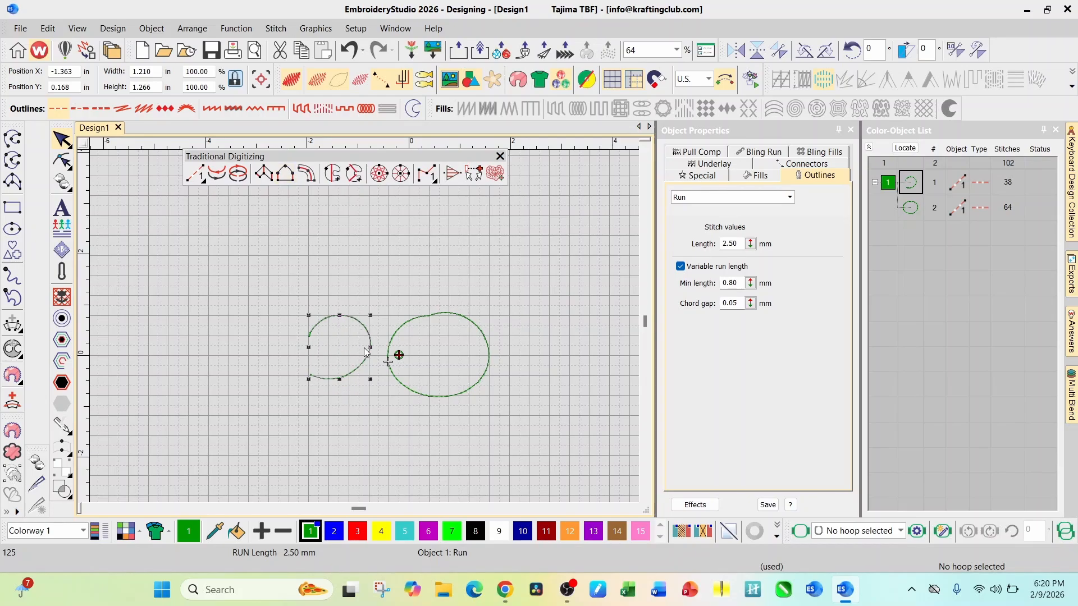
scroll(365, 367, "up", 3)
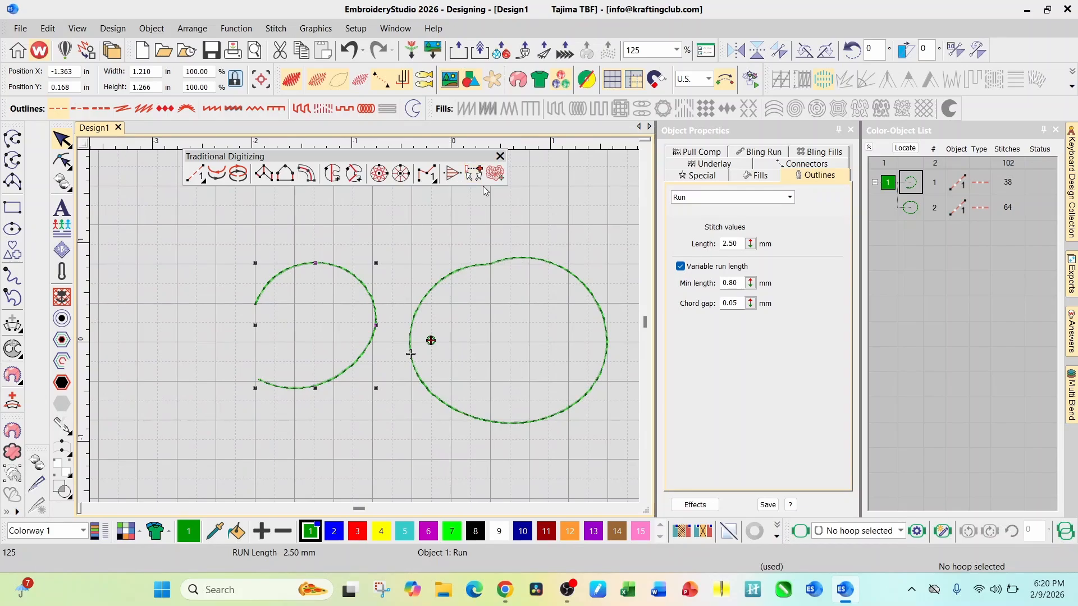
left_click(483, 265)
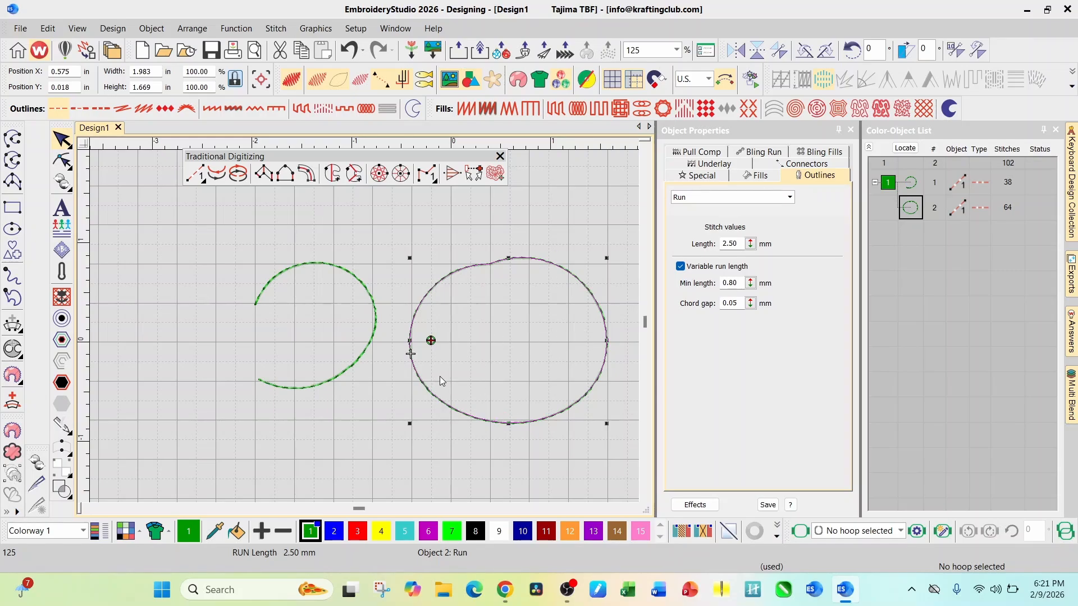
scroll(432, 375, "down", 3)
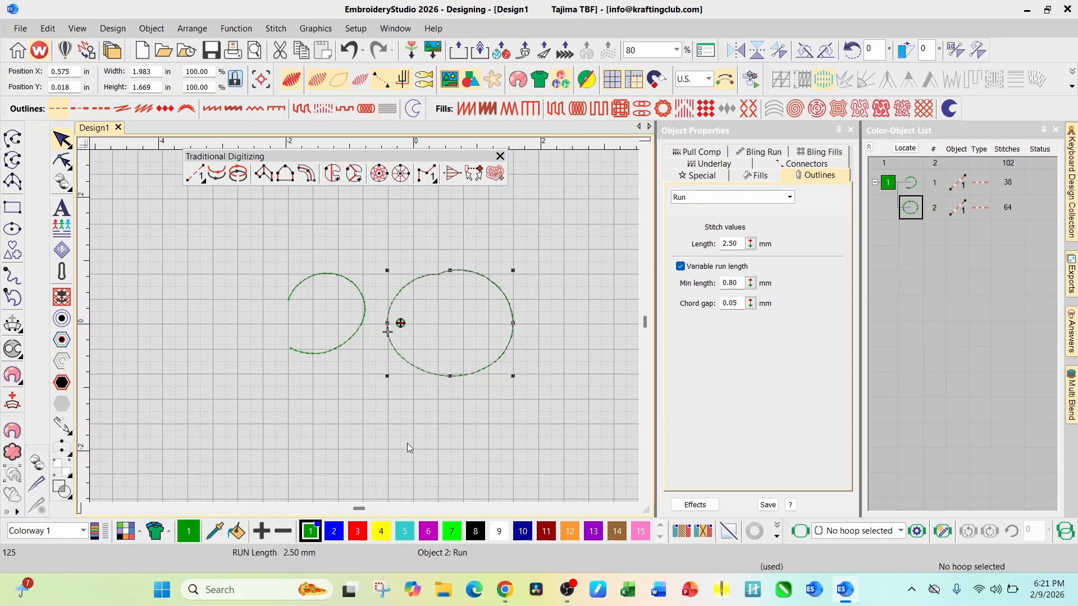
Switch the open curve's outline through Sculpture Run, Triple Run, Backstitch, Stemstitch and Motif Run, finishing with Satin
left_click(332, 349)
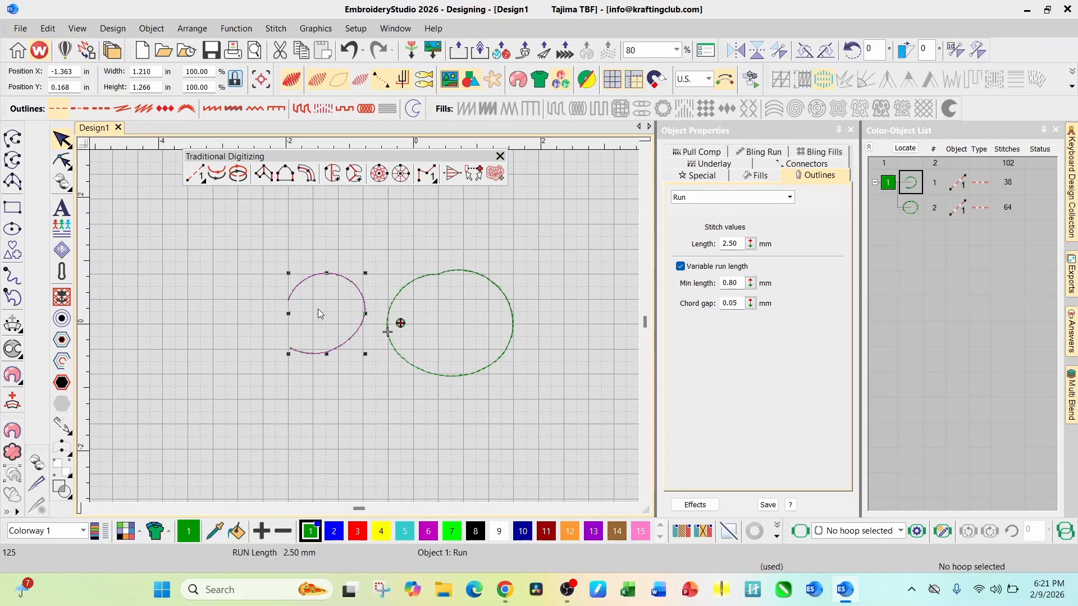
scroll(365, 325, "up", 2)
scroll(365, 326, "up", 1)
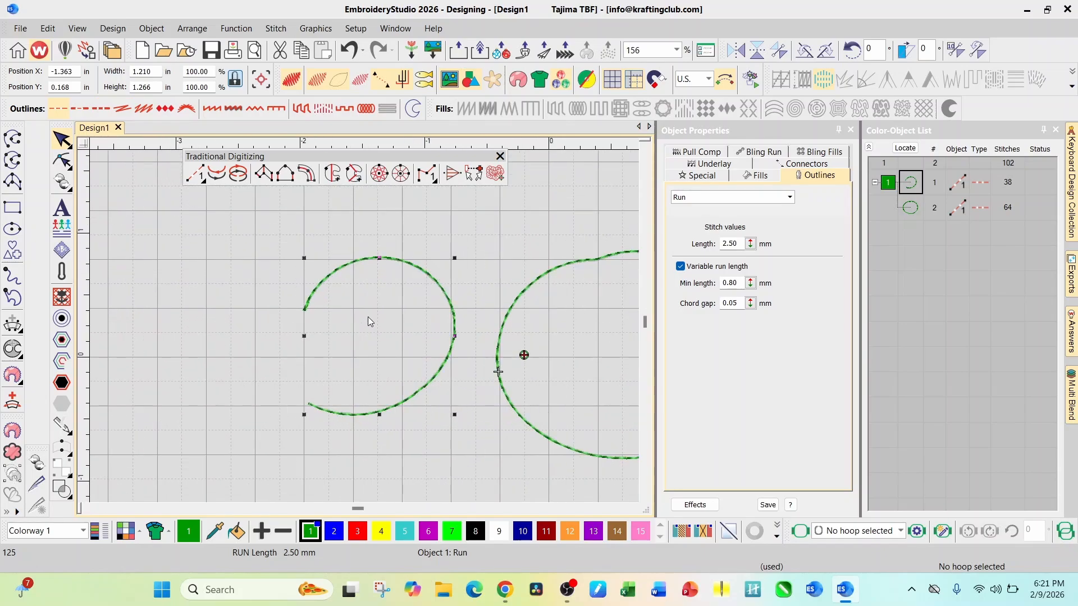
left_click(79, 110)
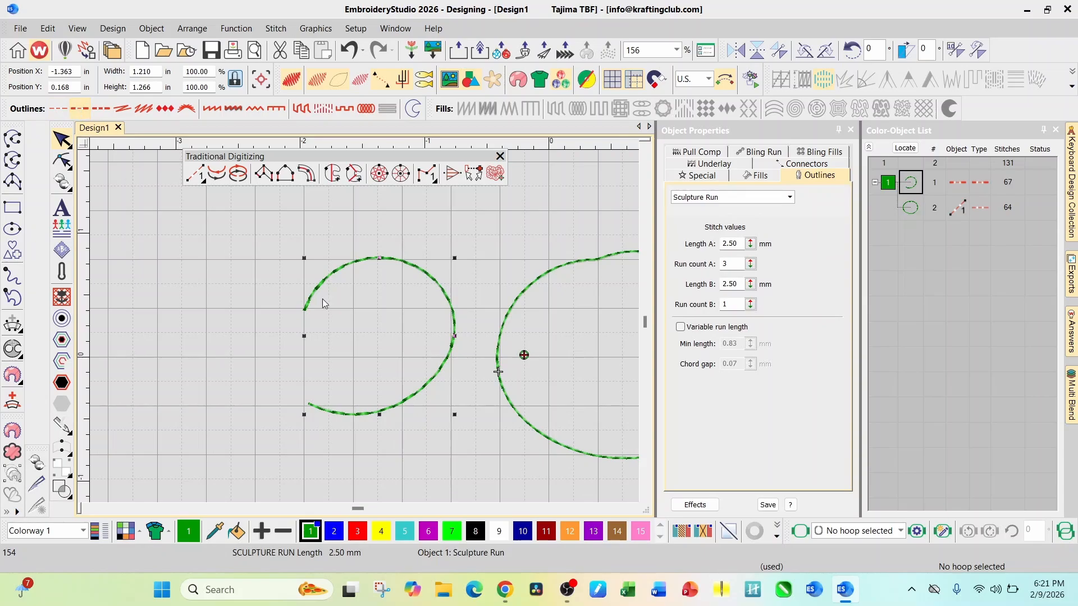
left_click(101, 107)
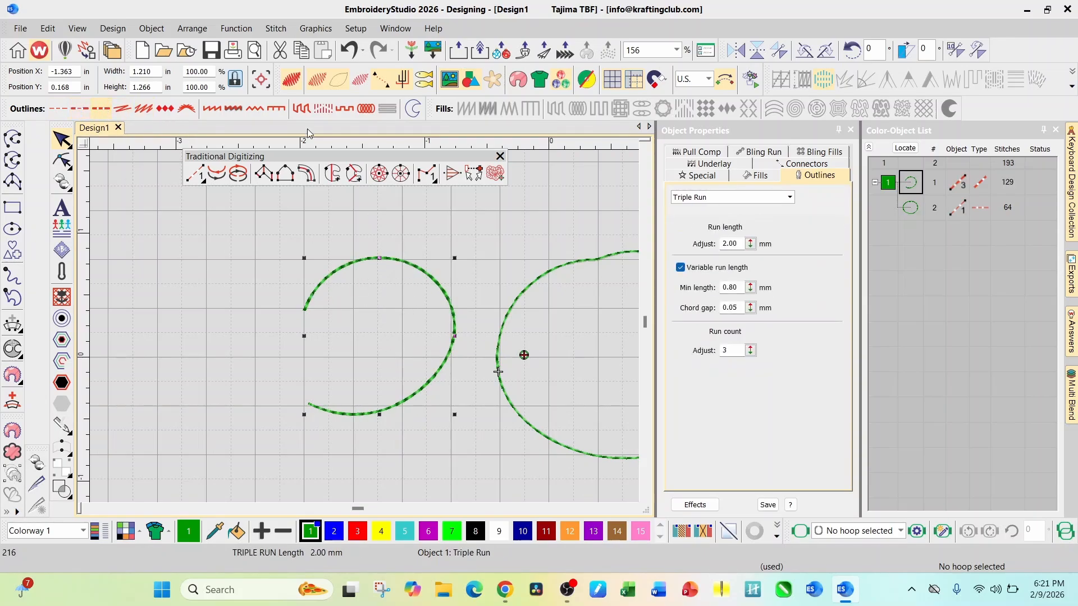
left_click(124, 112)
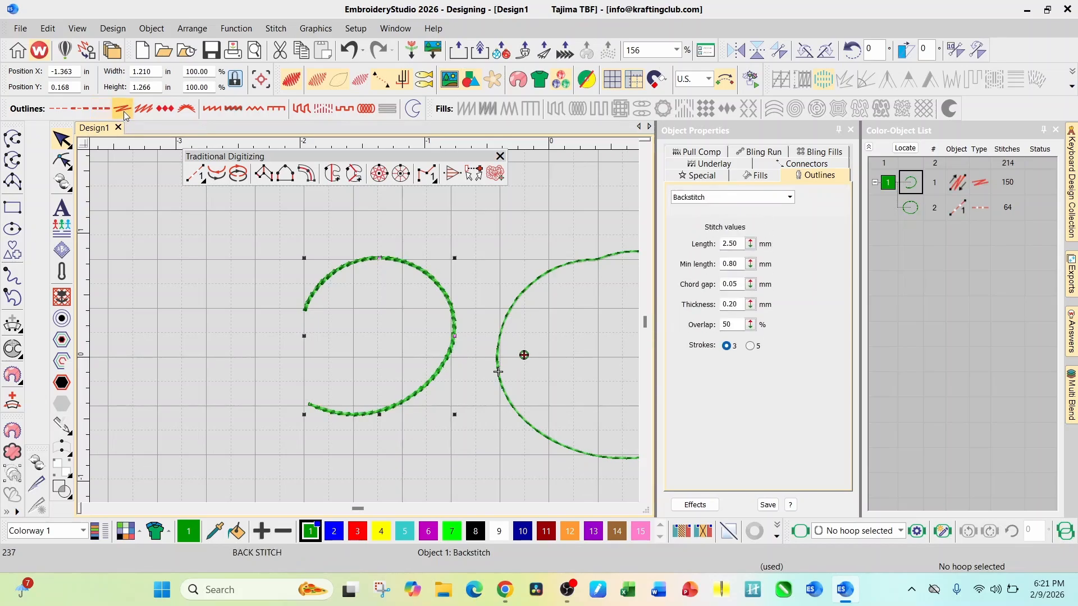
left_click(140, 110)
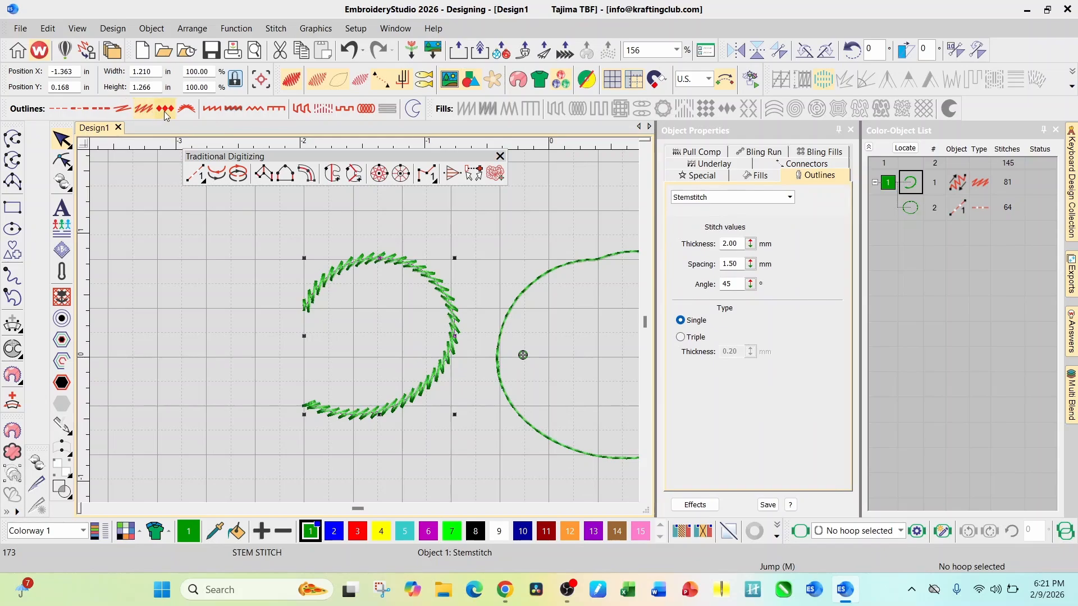
left_click(164, 111)
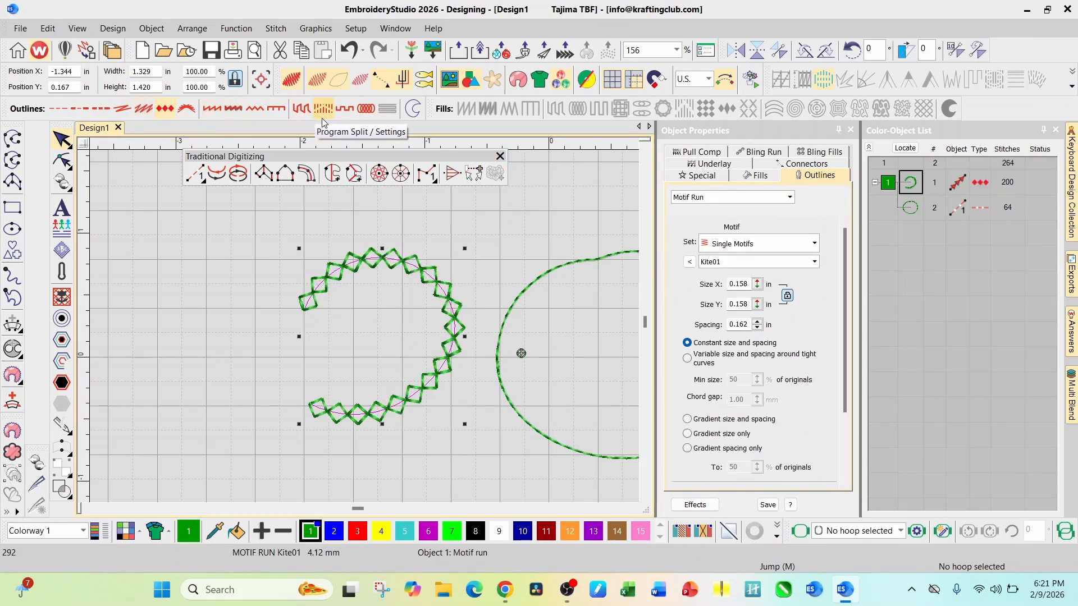
left_click(208, 112)
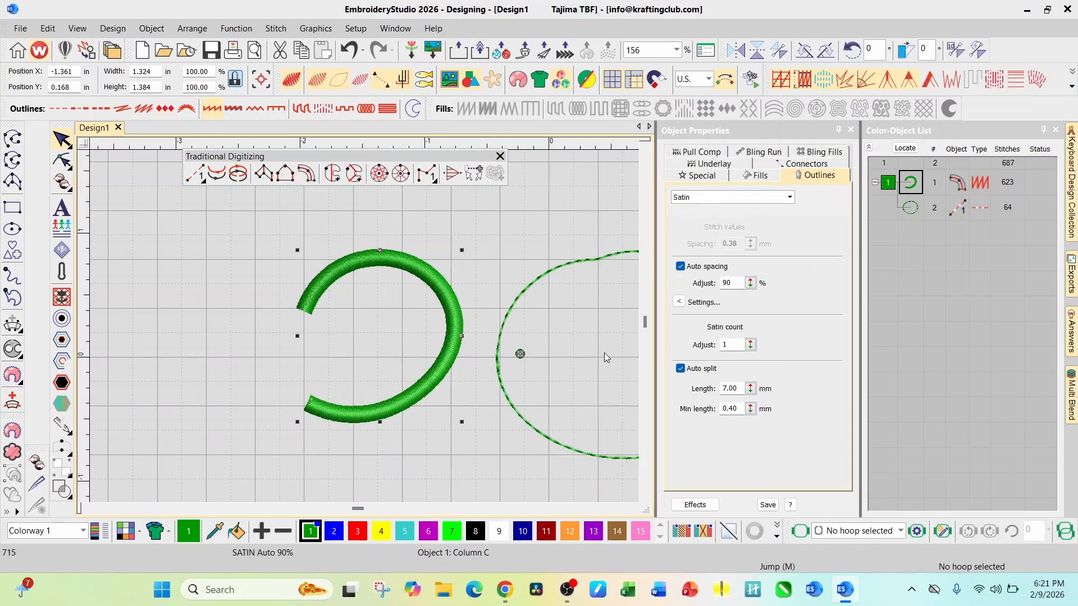
Recolor the closed run shape with purple thread color 13
left_click(546, 277)
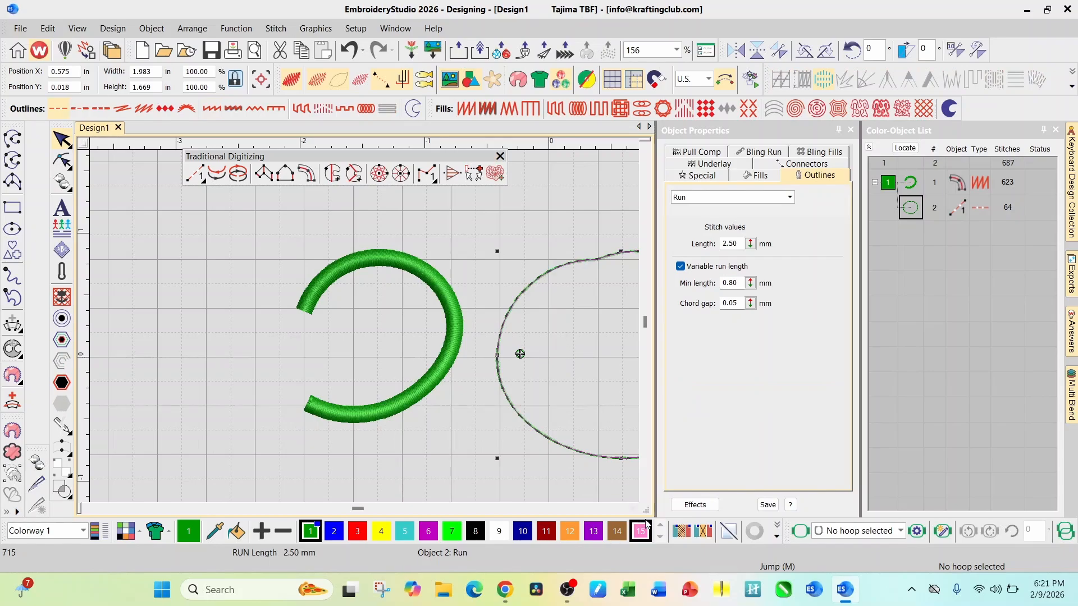
left_click(632, 507)
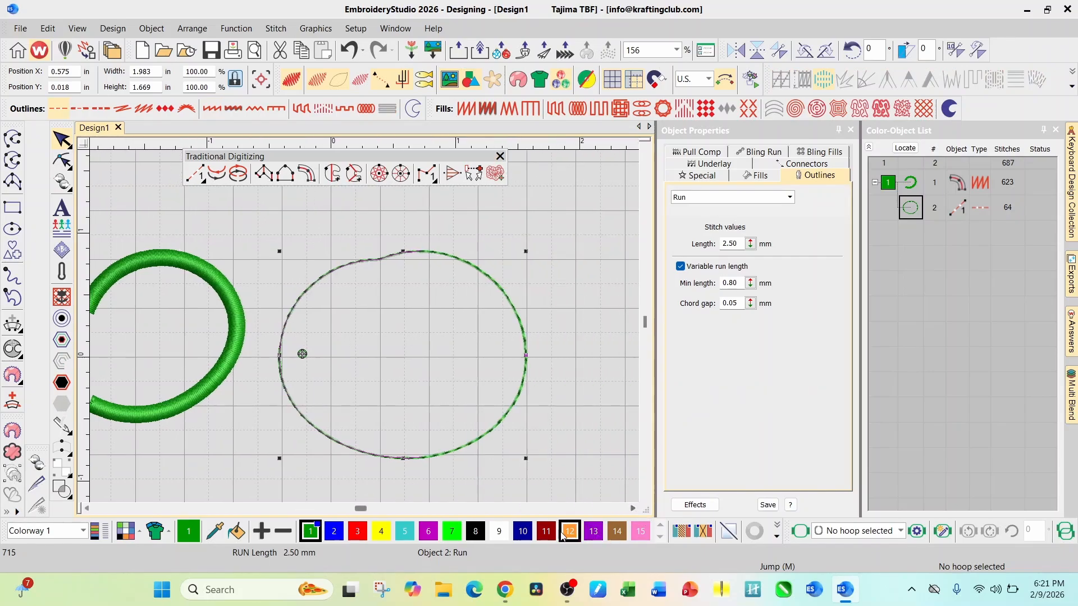
left_click(593, 531)
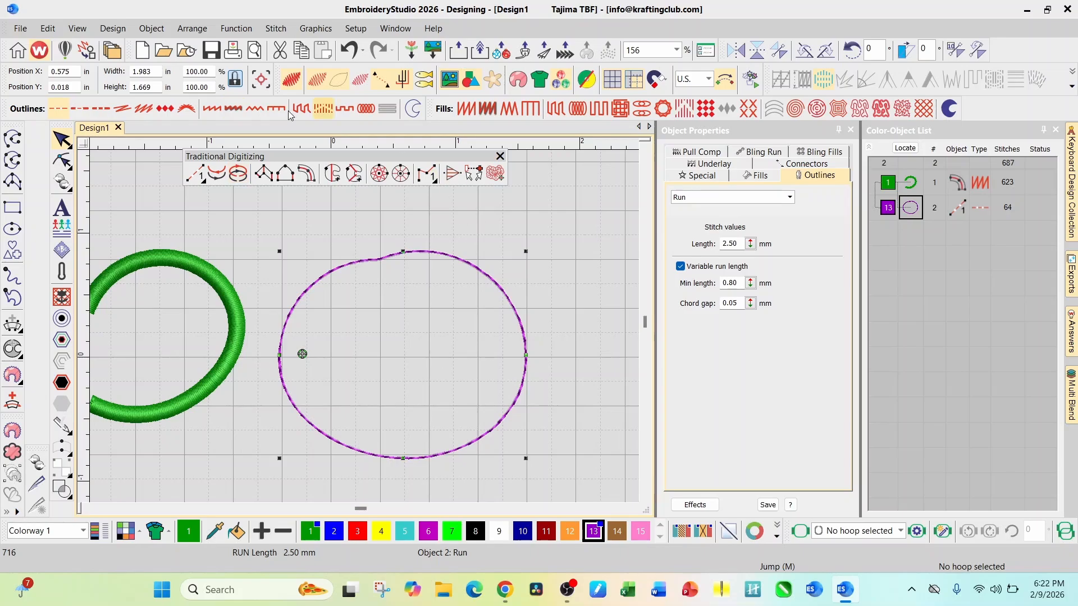
Switch the closed shape's outline through Triple Run and Backstitch, finishing with Motif Run using the Kite01 motif
left_click(100, 110)
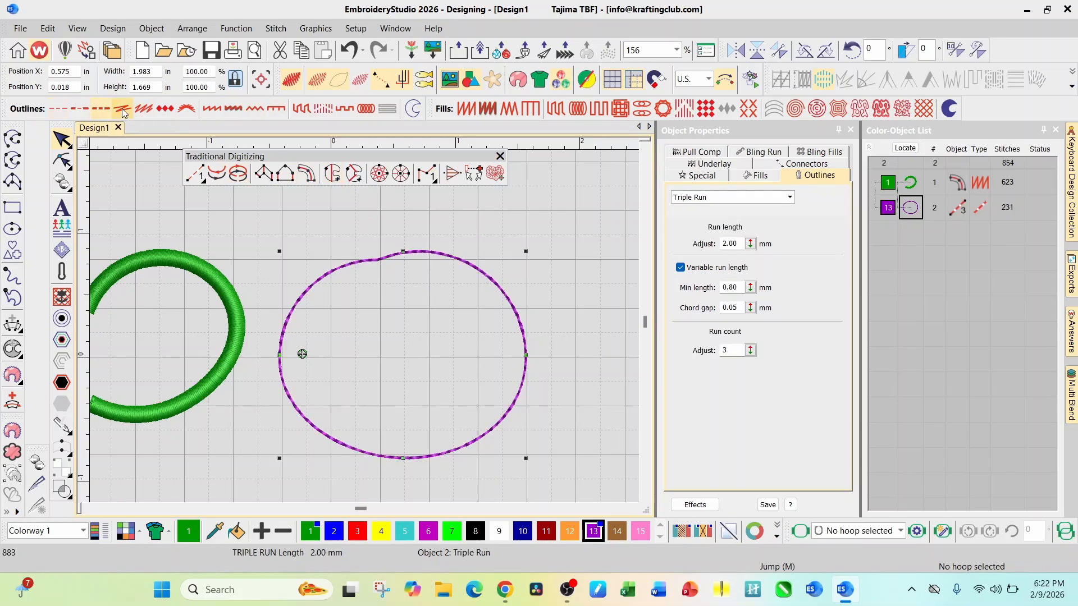
left_click(124, 110)
left_click(163, 113)
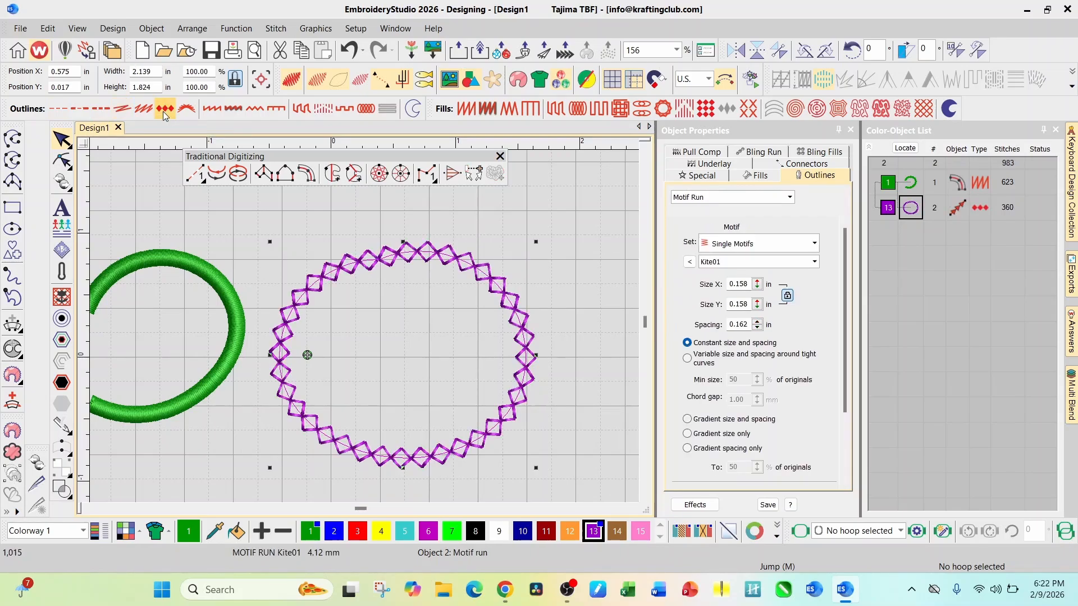
Switch the closed purple shape to a Satin outline, and try Tatami and Satin fills on it, finishing with Tatami
left_click(211, 110)
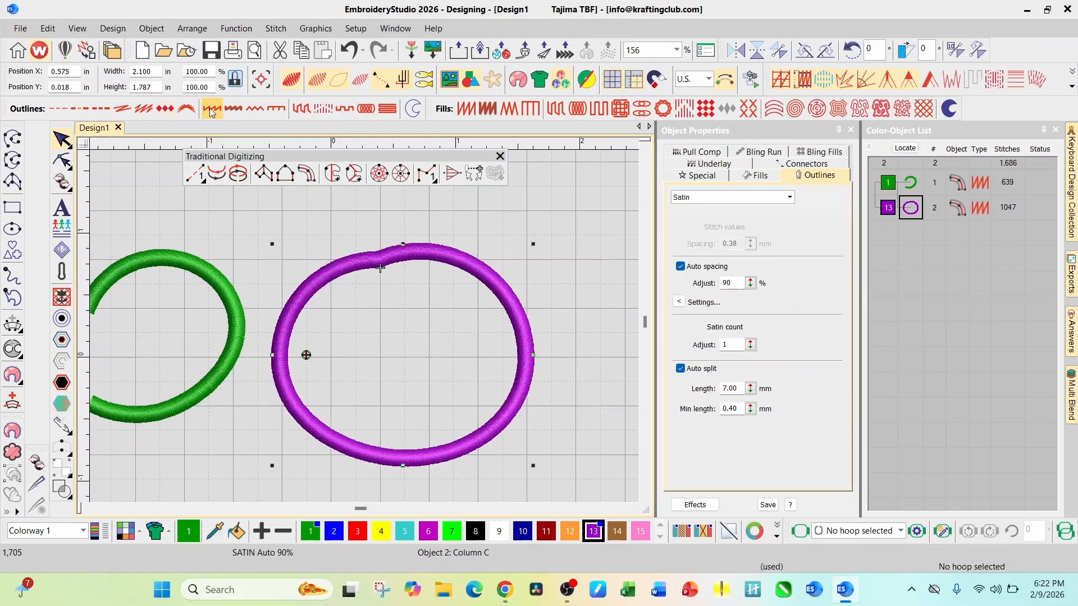
left_click(559, 112)
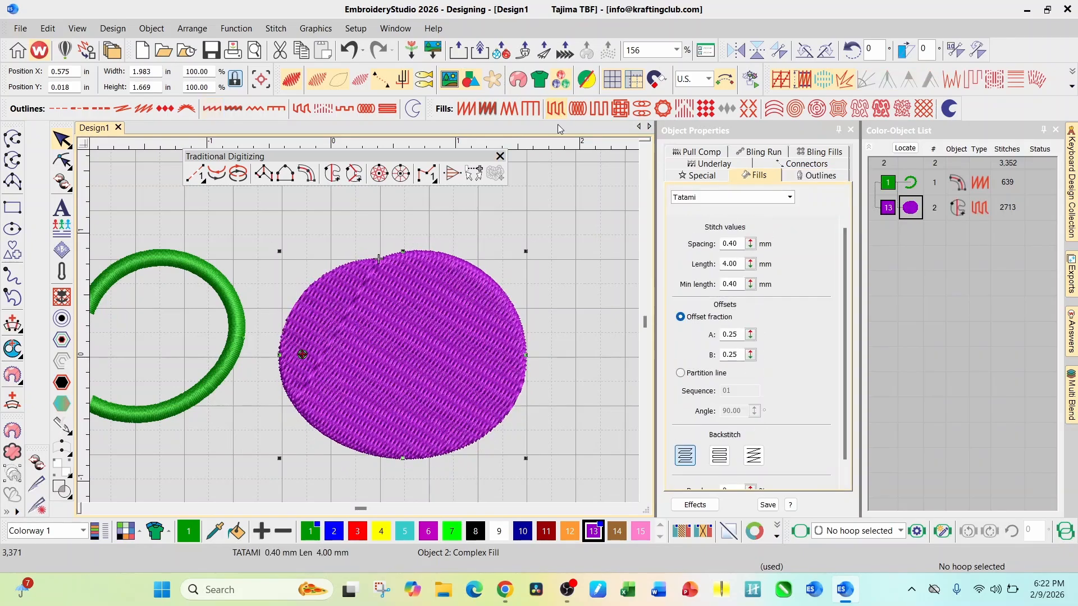
left_click(463, 110)
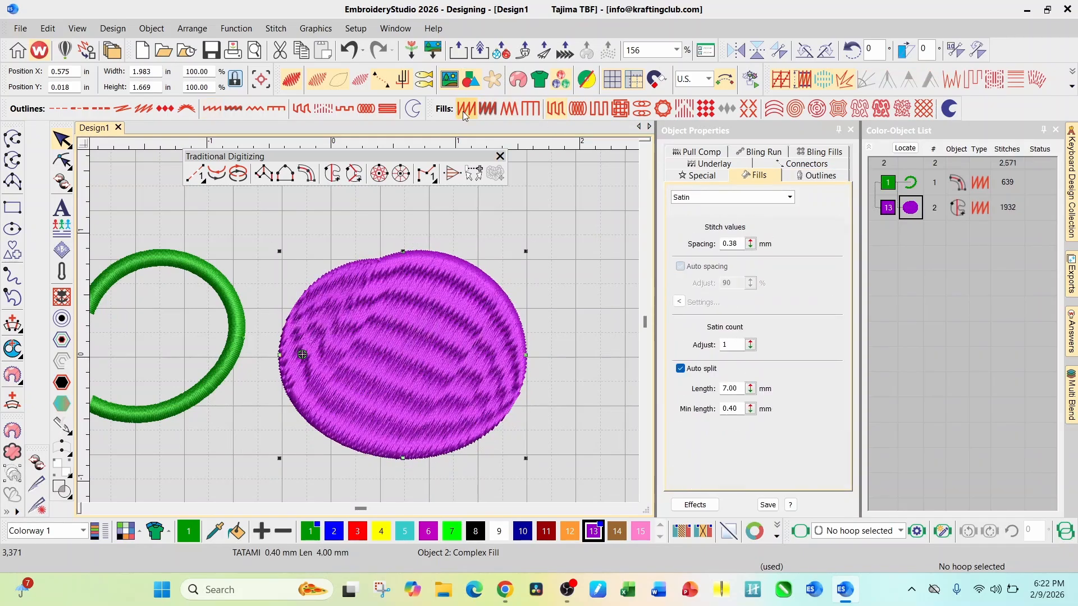
left_click(554, 112)
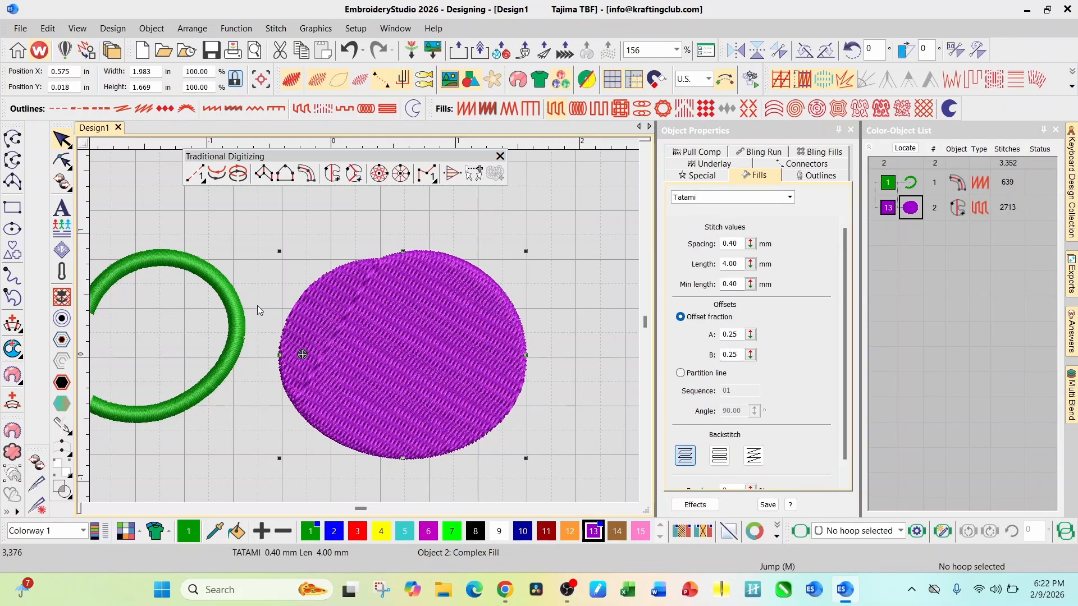
Set both the closed purple shape and the open green curve back to a Run outline
scroll(364, 326, "down", 2)
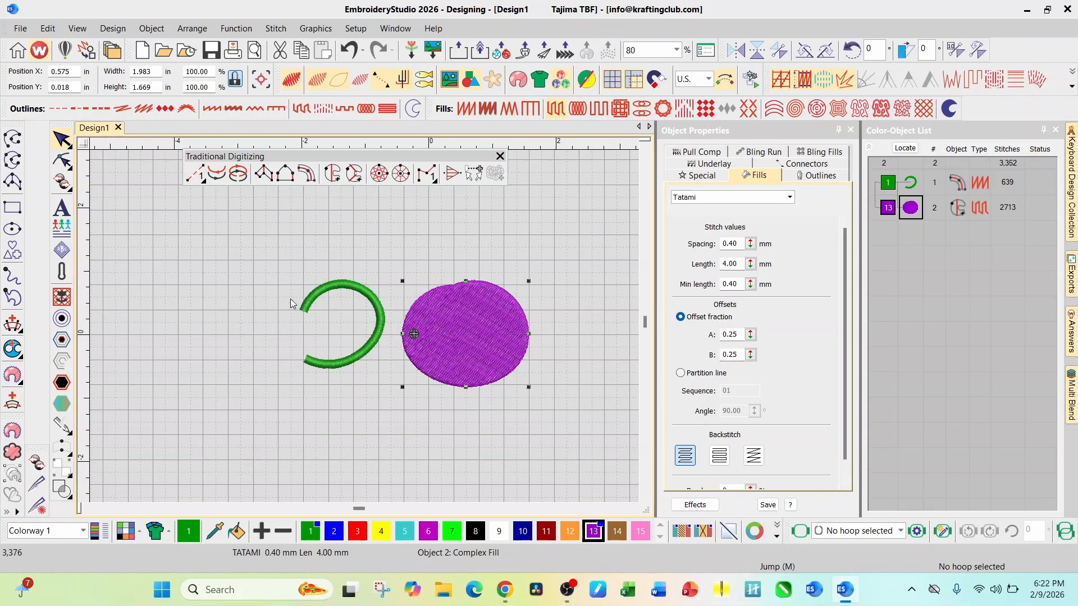
left_click(55, 109)
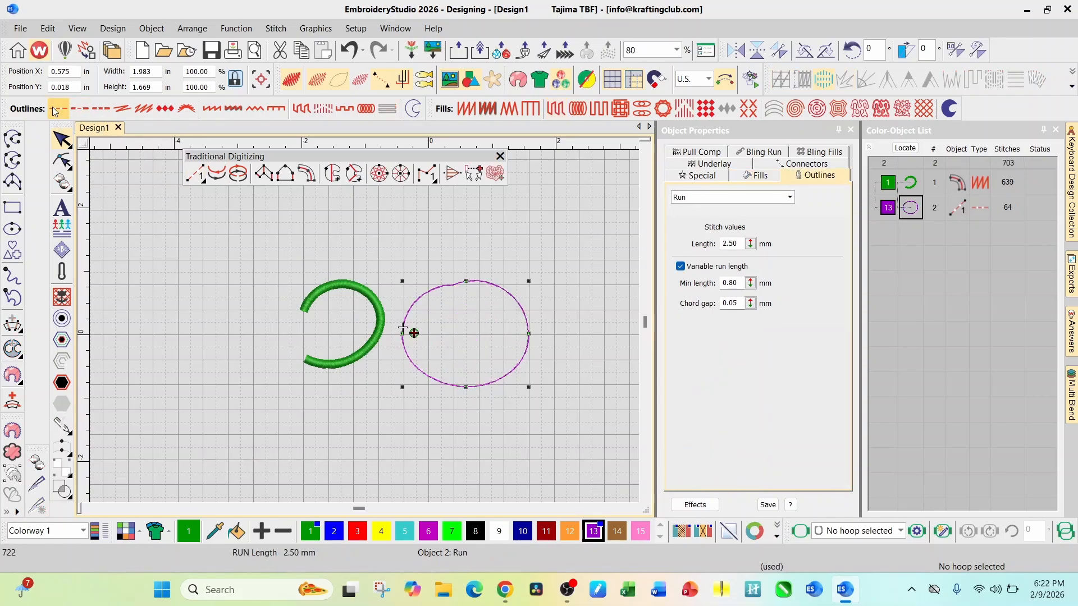
left_click(316, 291)
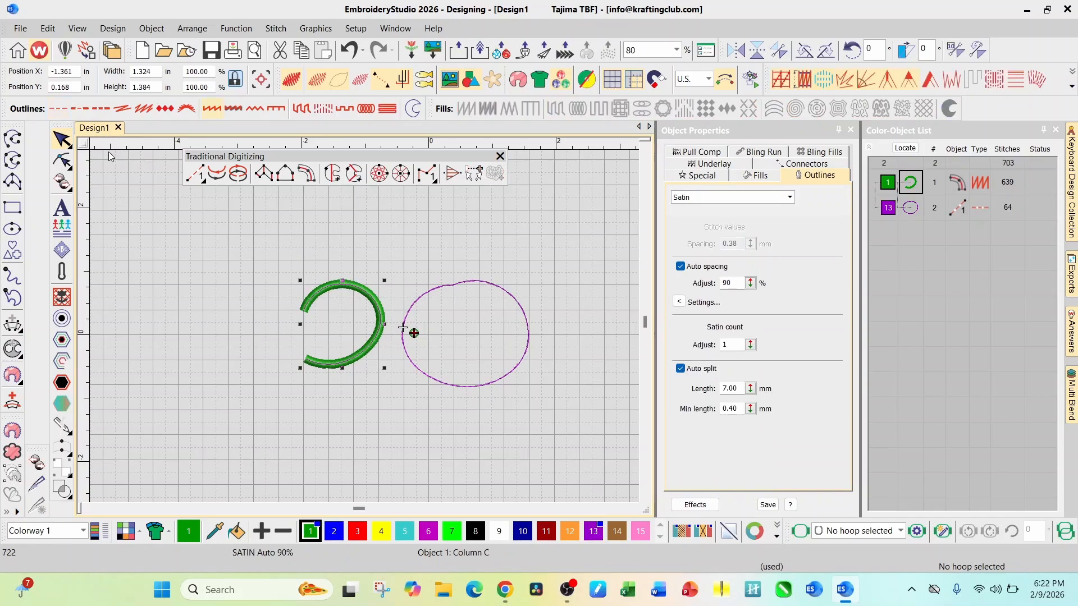
left_click(56, 109)
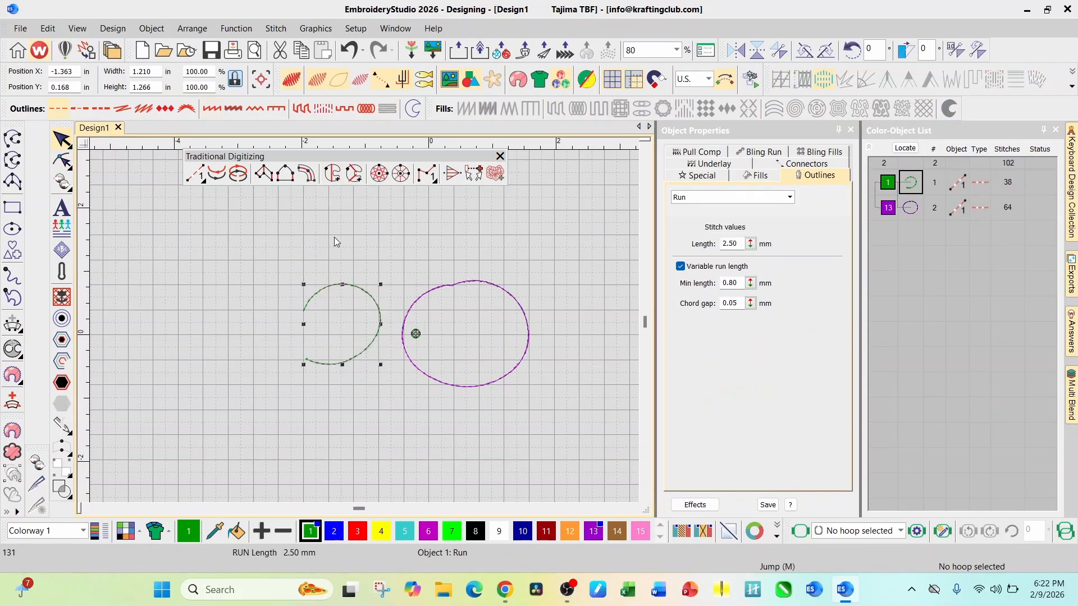